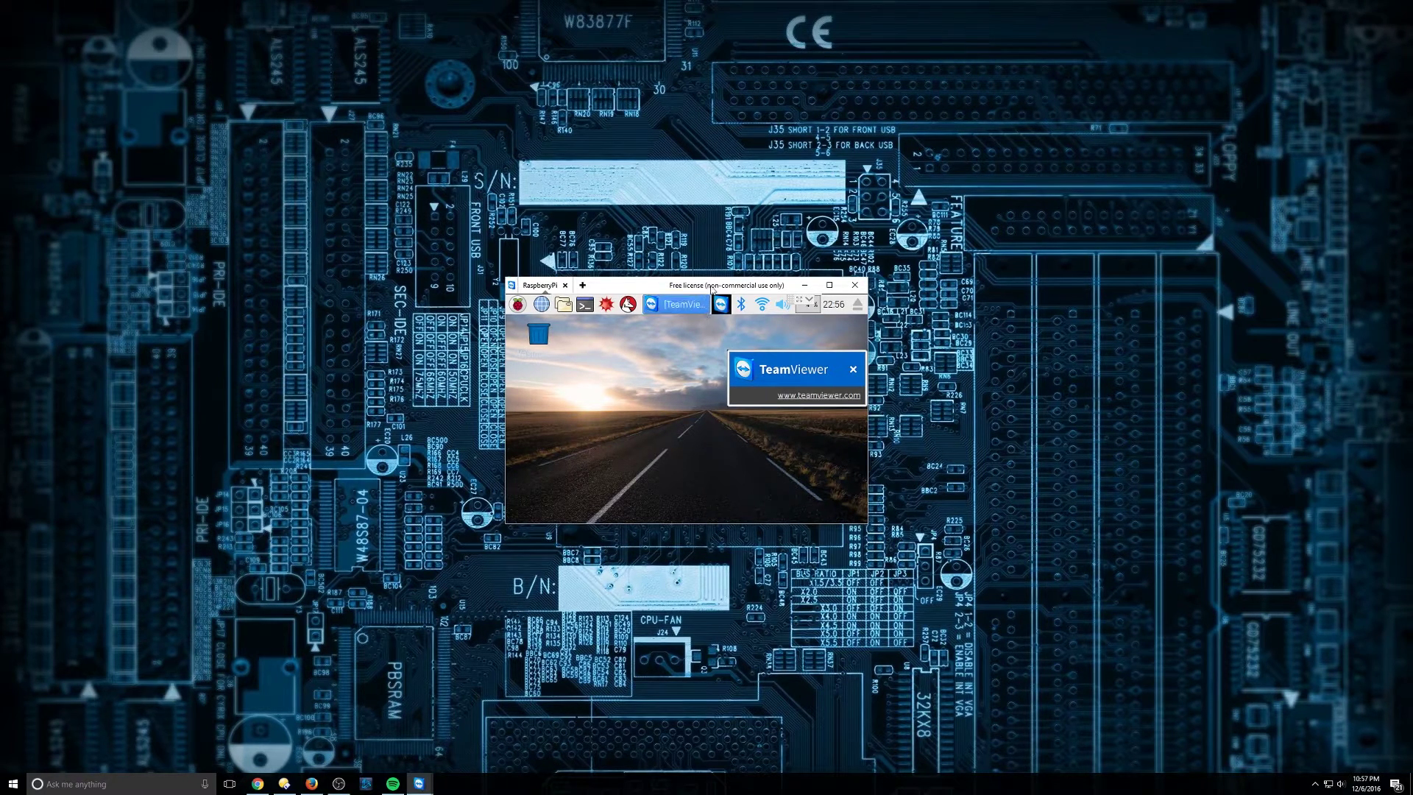
Reposition the TeamViewer remote desktop window slightly lower on screen.
{"action": "left_click_drag", "start_coordinate": [710, 286], "coordinate": [708, 310]}
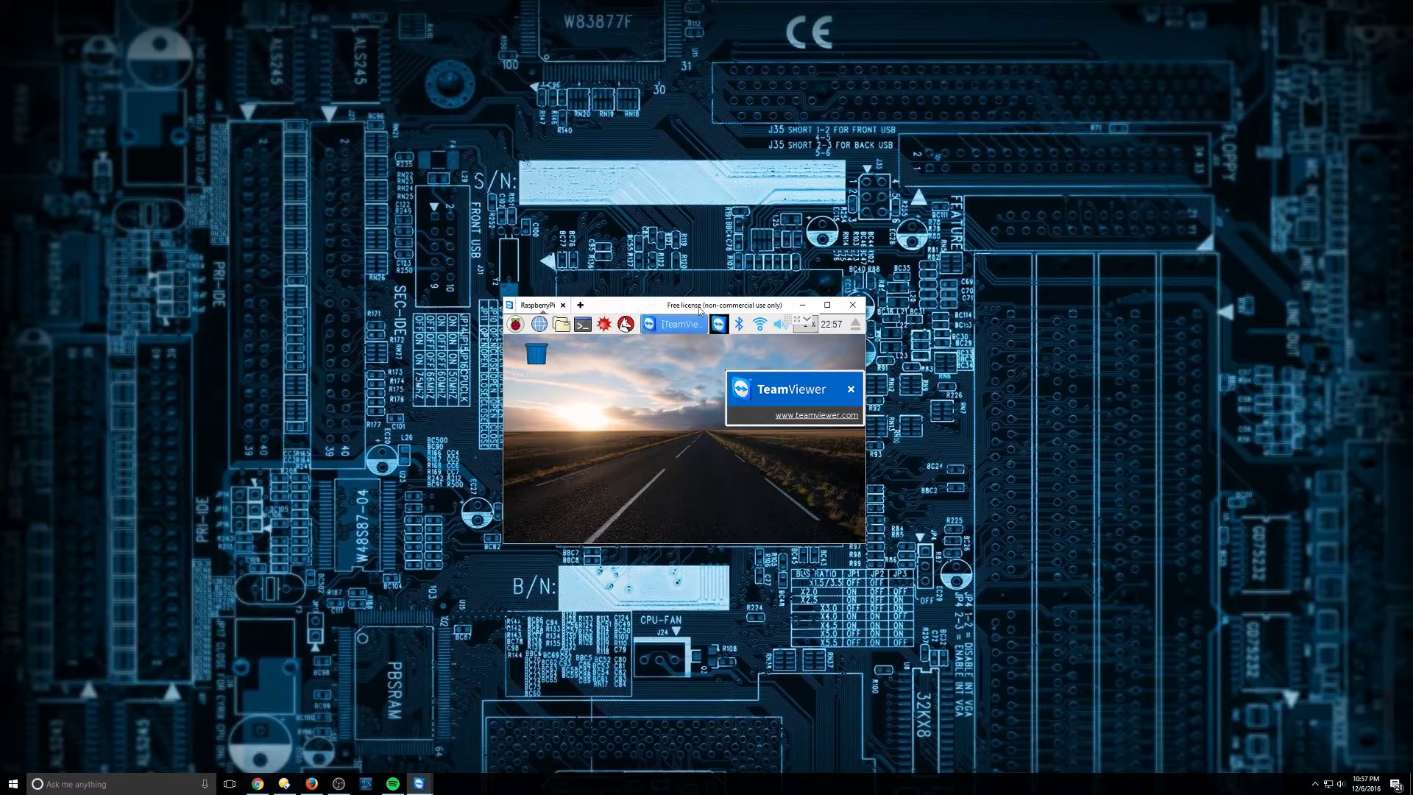
{"action": "left_click_drag", "start_coordinate": [698, 307], "coordinate": [702, 318]}
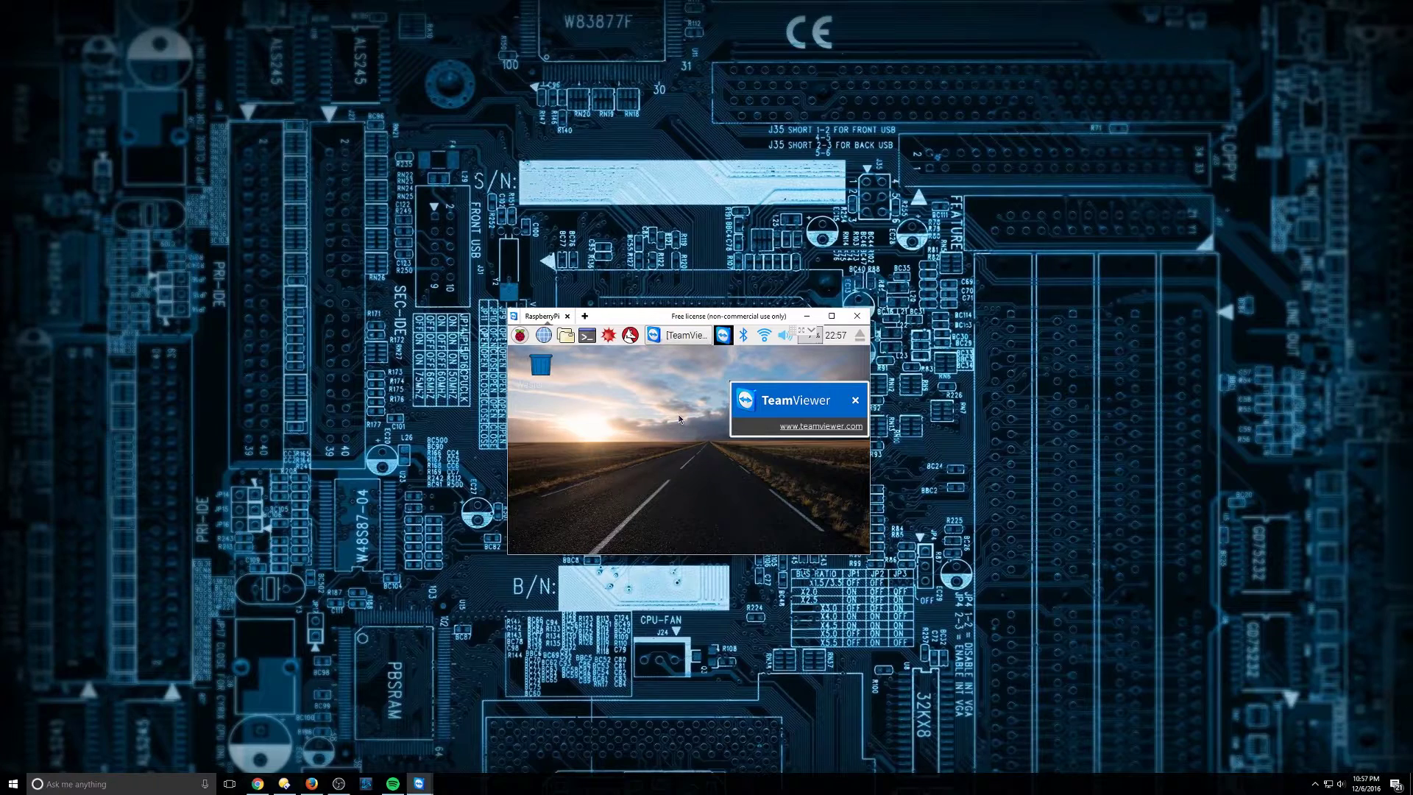
{"action": "mouse_move", "coordinate": [702, 317]}
{"action": "left_mouse_down"}
{"action": "mouse_move", "coordinate": [708, 337]}
{"action": "mouse_move", "coordinate": [704, 322]}
{"action": "left_mouse_up"}
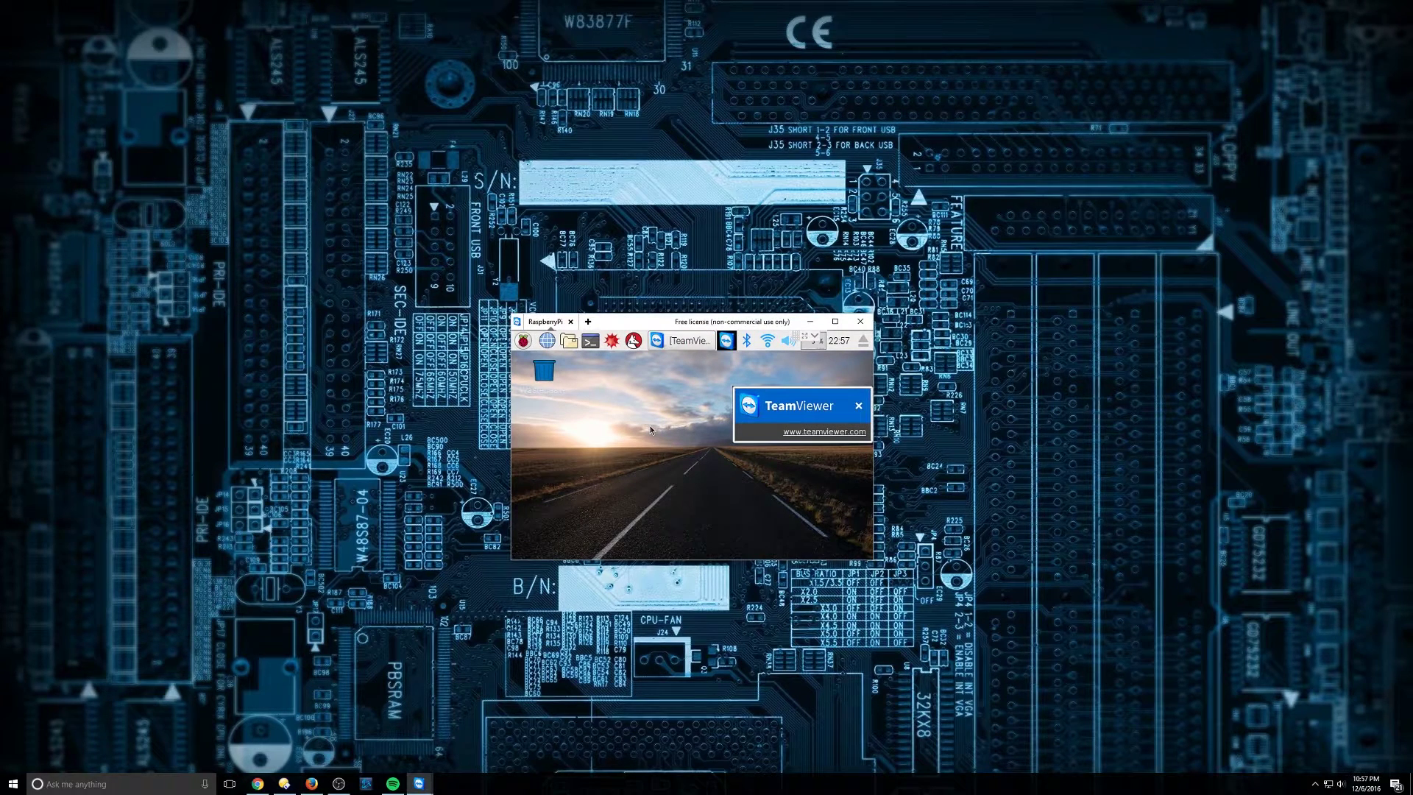
{"action": "left_click_drag", "start_coordinate": [624, 384], "coordinate": [689, 456]}
{"action": "left_click_drag", "start_coordinate": [723, 309], "coordinate": [712, 322]}
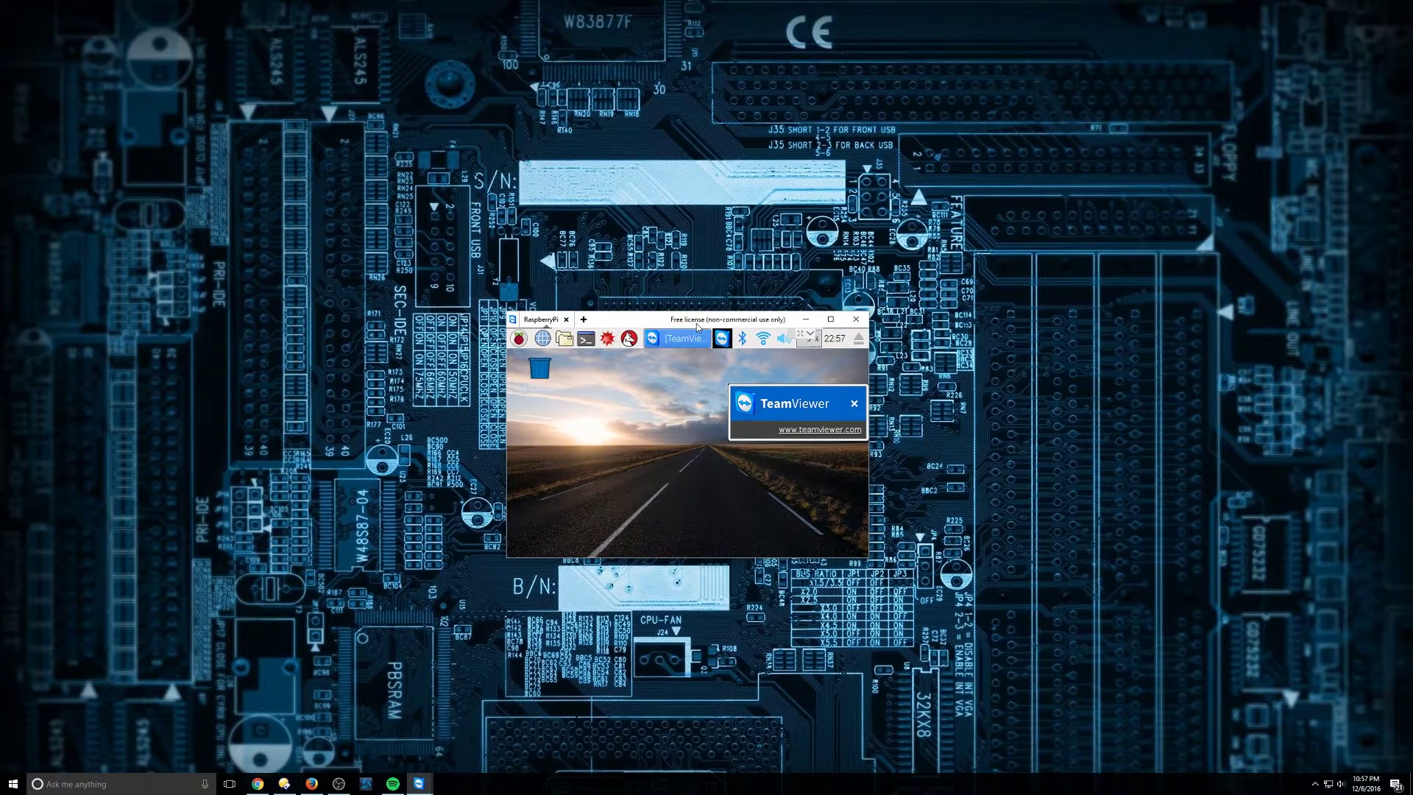
{"action": "mouse_move", "coordinate": [696, 324]}
{"action": "left_mouse_down"}
{"action": "mouse_move", "coordinate": [701, 309]}
{"action": "mouse_move", "coordinate": [699, 327]}
{"action": "left_mouse_up"}
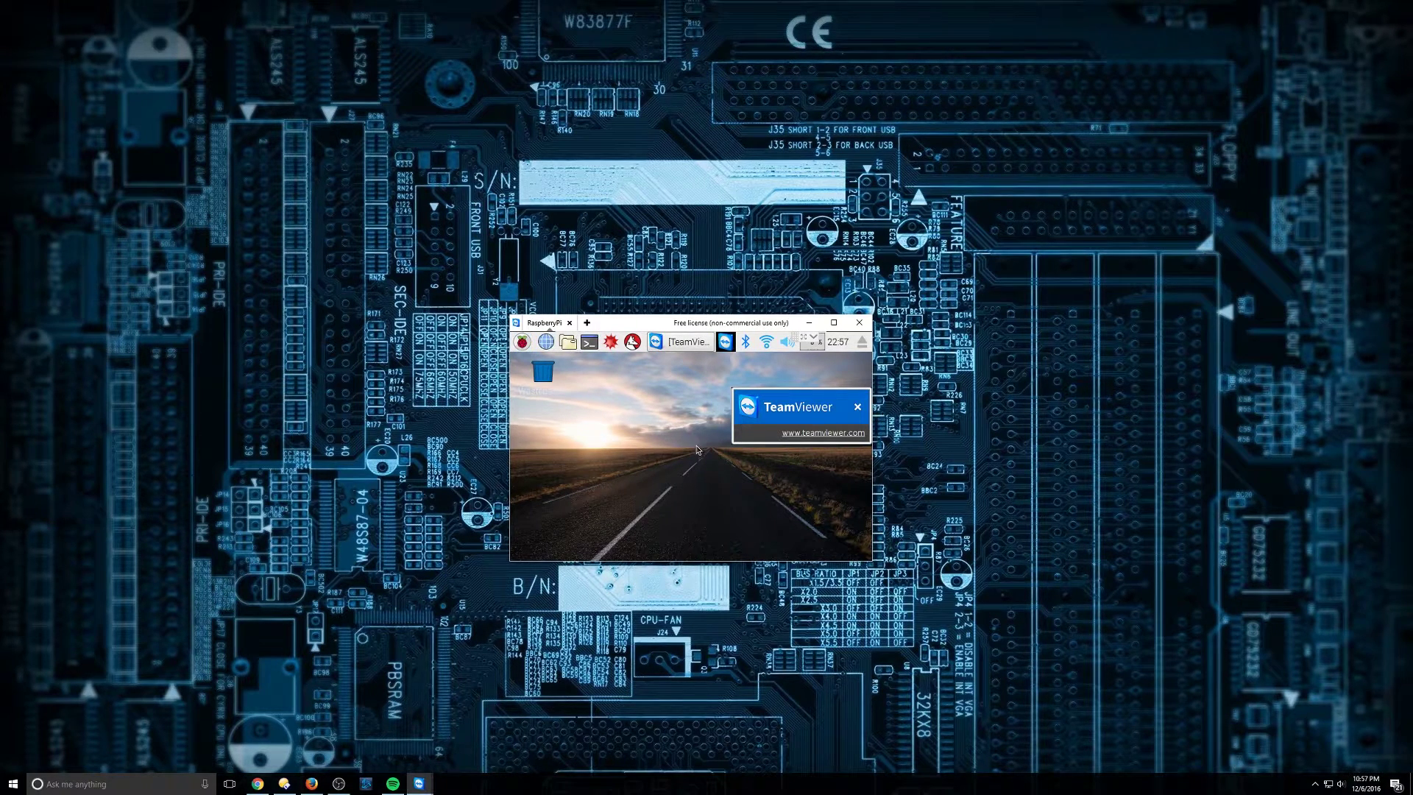
Open a Pi terminal and enter the command sudo nano /boot/config.txt.
{"action": "left_click", "coordinate": [589, 343]}
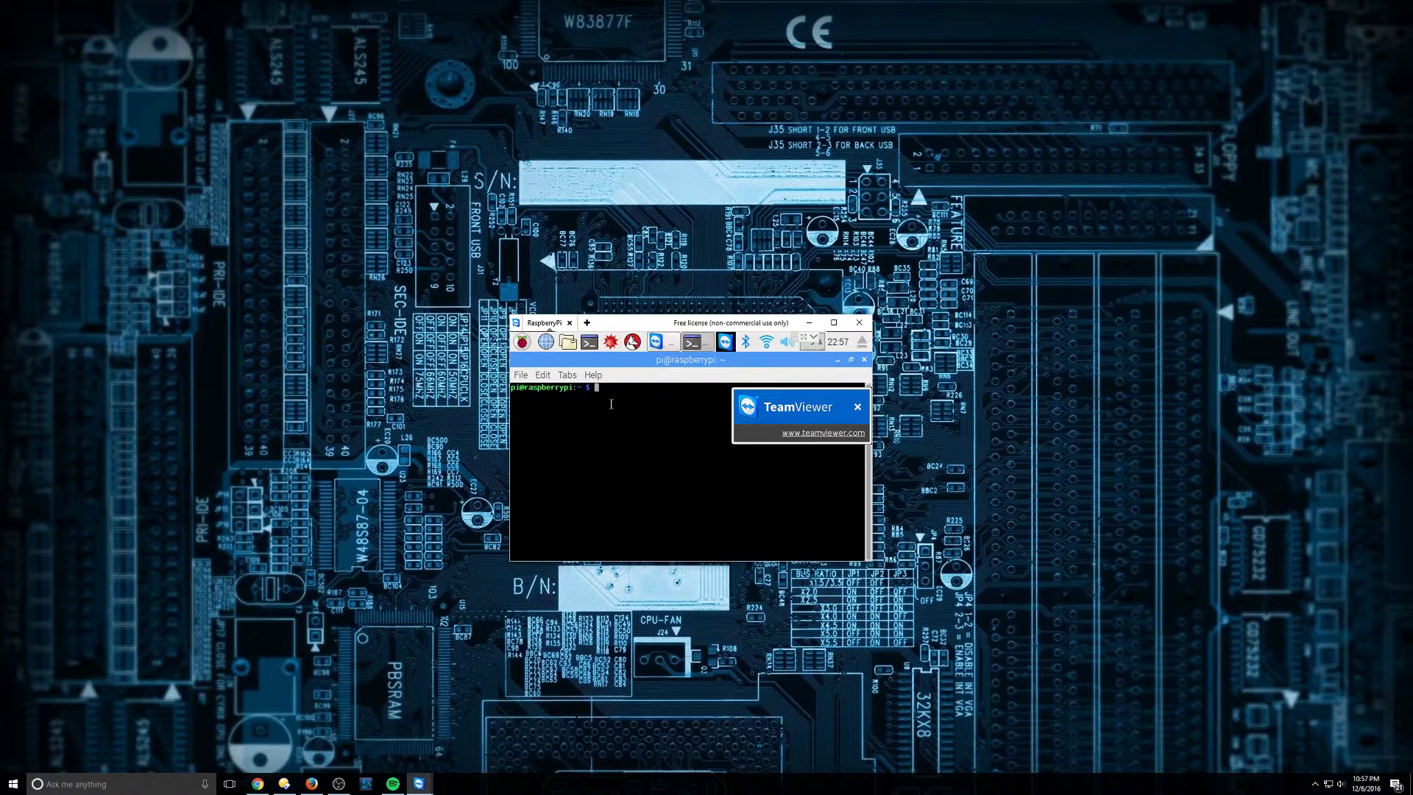
{"action": "type", "text": "sudo nano boot"}
{"action": "key", "text": "BackSpace"}
{"action": "key", "text": "BackSpace"}
{"action": "key", "text": "BackSpace"}
{"action": "key", "text": "BackSpace"}
{"action": "type", "text": "/boot/config.txt"}
Open /boot/config.txt in nano and look over the overscan explanation text.
{"action": "key", "text": "Return"}
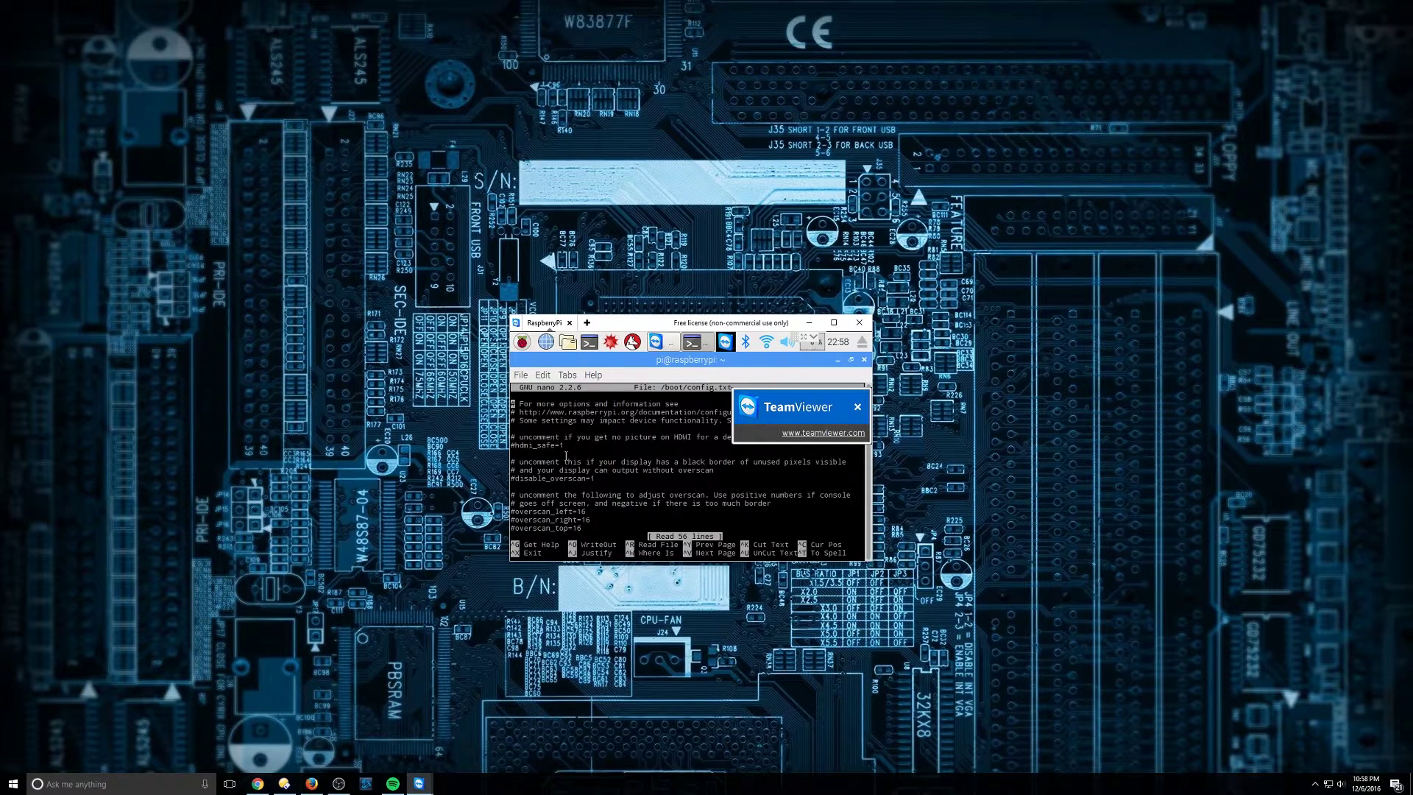
{"action": "key", "text": "Down"}
{"action": "key", "text": "Down"}
{"action": "key", "text": "Down"}
Uncomment disable_overscan=1, then restore its # so it stays commented out.
{"action": "key", "text": "Down"}
{"action": "key", "text": "Down"}
{"action": "key", "text": "Down"}
{"action": "key", "text": "Down"}
{"action": "key", "text": "Down"}
{"action": "key", "text": "Down"}
{"action": "key", "text": "Right"}
{"action": "key", "text": "Right"}
{"action": "key", "text": "Right"}
{"action": "key", "text": "Up"}
{"action": "key", "text": "Up"}
{"action": "key", "text": "Left"}
{"action": "left_click_drag", "start_coordinate": [520, 463], "coordinate": [753, 459]}
{"action": "left_click", "coordinate": [727, 473]}
{"action": "key", "text": "Left"}
{"action": "key", "text": "Left"}
{"action": "key", "text": "Down"}
{"action": "key", "text": "Down"}
{"action": "key", "text": "Right"}
{"action": "key", "text": "BackSpace"}
{"action": "type", "text": "#"}
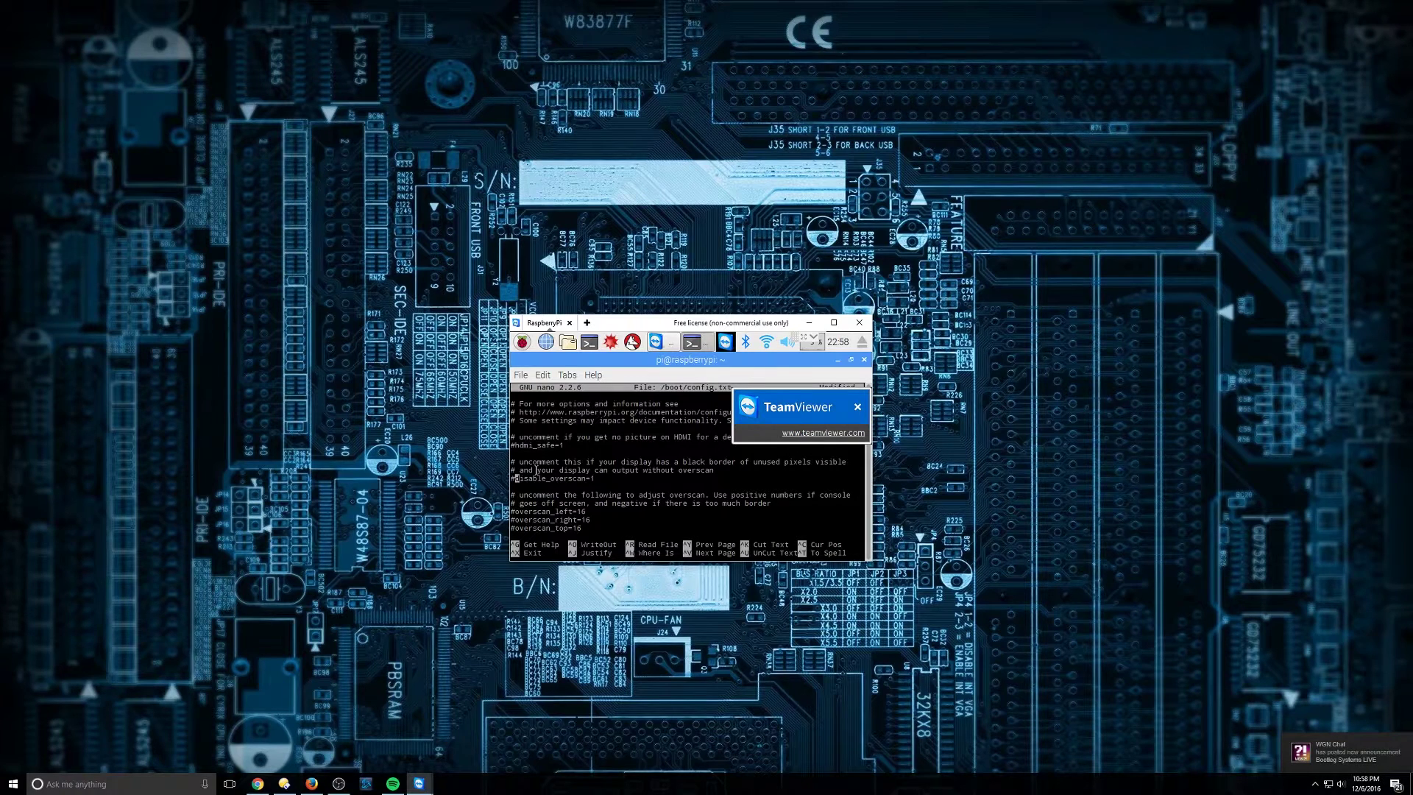
{"action": "key", "text": "Down"}
{"action": "key", "text": "Down"}
{"action": "key", "text": "Down"}
Uncomment the framebuffer_width=1280 and framebuffer_height=720 lines.
{"action": "key", "text": "ctrl+v"}
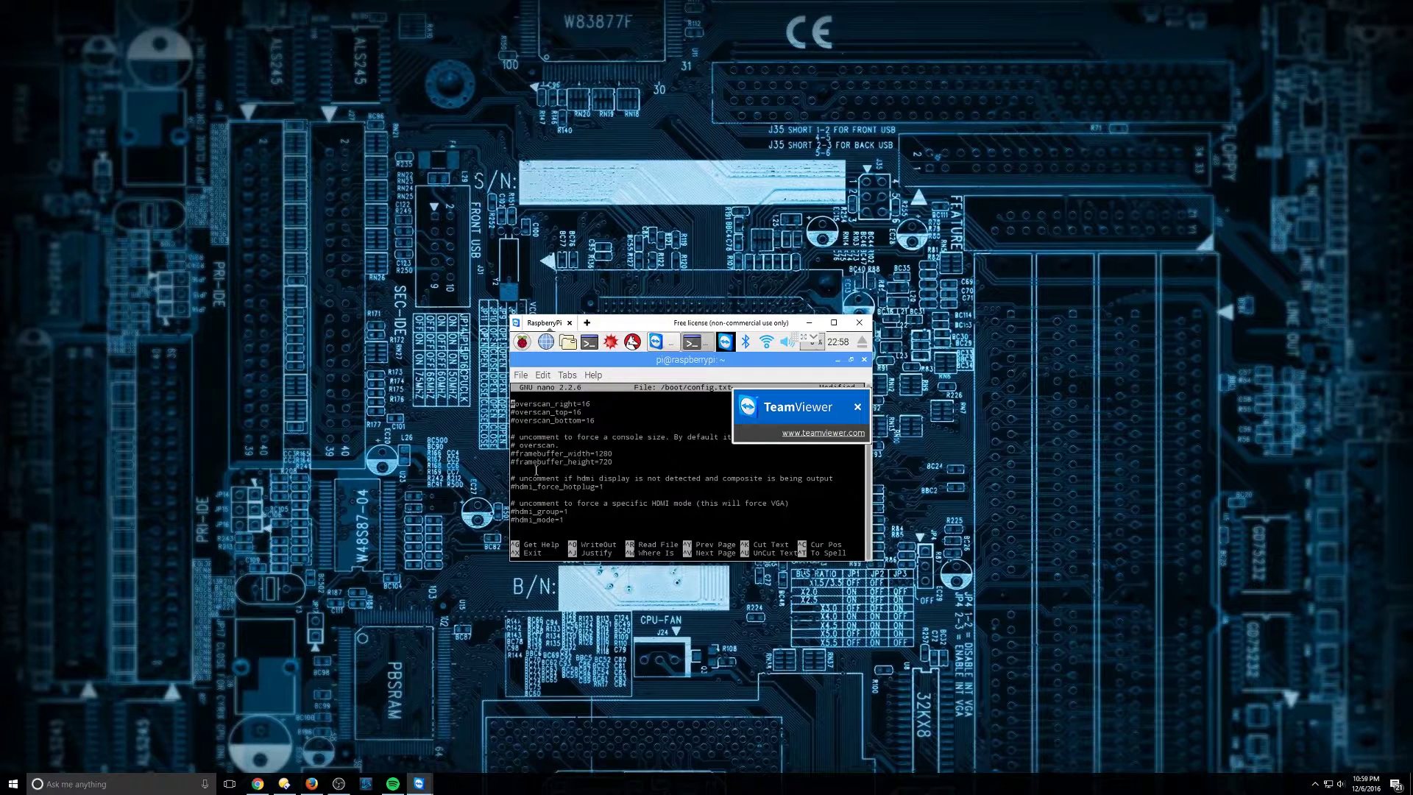
{"action": "key", "text": "Down"}
{"action": "key", "text": "Down"}
{"action": "key", "text": "Down"}
{"action": "key", "text": "Down"}
{"action": "key", "text": "Down"}
{"action": "key", "text": "Down"}
{"action": "key", "text": "Right"}
{"action": "key", "text": "Right"}
{"action": "key", "text": "Right"}
{"action": "key", "text": "Right"}
{"action": "key", "text": "Right"}
{"action": "key", "text": "Right"}
Check both framebuffer lines and save /boot/config.txt, writing 56 lines.
{"action": "key", "text": "Right"}
{"action": "key", "text": "Right"}
{"action": "key", "text": "Right"}
{"action": "key", "text": "Right"}
{"action": "key", "text": "Right"}
{"action": "key", "text": "Right"}
{"action": "key", "text": "Right"}
{"action": "key", "text": "Right"}
{"action": "key", "text": "Right"}
{"action": "key", "text": "Right"}
{"action": "key", "text": "Right"}
{"action": "key", "text": "Right"}
{"action": "key", "text": "Right"}
{"action": "key", "text": "Right"}
{"action": "key", "text": "Right"}
{"action": "key", "text": "Right"}
{"action": "key", "text": "Right"}
{"action": "key", "text": "Left"}
{"action": "key", "text": "Left"}
{"action": "key", "text": "Up"}
{"action": "key", "text": "Left"}
{"action": "key", "text": "Left"}
{"action": "key", "text": "Left"}
{"action": "key", "text": "Left"}
{"action": "key", "text": "Left"}
{"action": "key", "text": "Left"}
{"action": "key", "text": "Left"}
{"action": "key", "text": "Left"}
{"action": "key", "text": "BackSpace"}
{"action": "key", "text": "Down"}
{"action": "key", "text": "Right"}
{"action": "key", "text": "BackSpace"}
{"action": "key", "text": "Left"}
{"action": "key", "text": "Left"}
{"action": "key", "text": "Up"}
{"action": "key", "text": "Right"}
{"action": "key", "text": "Right"}
{"action": "key", "text": "Right"}
{"action": "key", "text": "Right"}
{"action": "key", "text": "Right"}
{"action": "key", "text": "Right"}
{"action": "key", "text": "Right"}
{"action": "key", "text": "Right"}
{"action": "key", "text": "Right"}
{"action": "key", "text": "Right"}
{"action": "key", "text": "Right"}
{"action": "key", "text": "Right"}
{"action": "key", "text": "Right"}
{"action": "key", "text": "Right"}
{"action": "key", "text": "Right"}
{"action": "key", "text": "Right"}
{"action": "key", "text": "Right"}
{"action": "key", "text": "Right"}
{"action": "key", "text": "Right"}
{"action": "key", "text": "Right"}
{"action": "key", "text": "Right"}
{"action": "key", "text": "Right"}
{"action": "key", "text": "Down"}
{"action": "key", "text": "Up"}
{"action": "key", "text": "Left"}
{"action": "key", "text": "Left"}
{"action": "key", "text": "Left"}
{"action": "key", "text": "Left"}
{"action": "key", "text": "Up"}
{"action": "key", "text": "Left"}
{"action": "key", "text": "Left"}
{"action": "key", "text": "ctrl+o"}
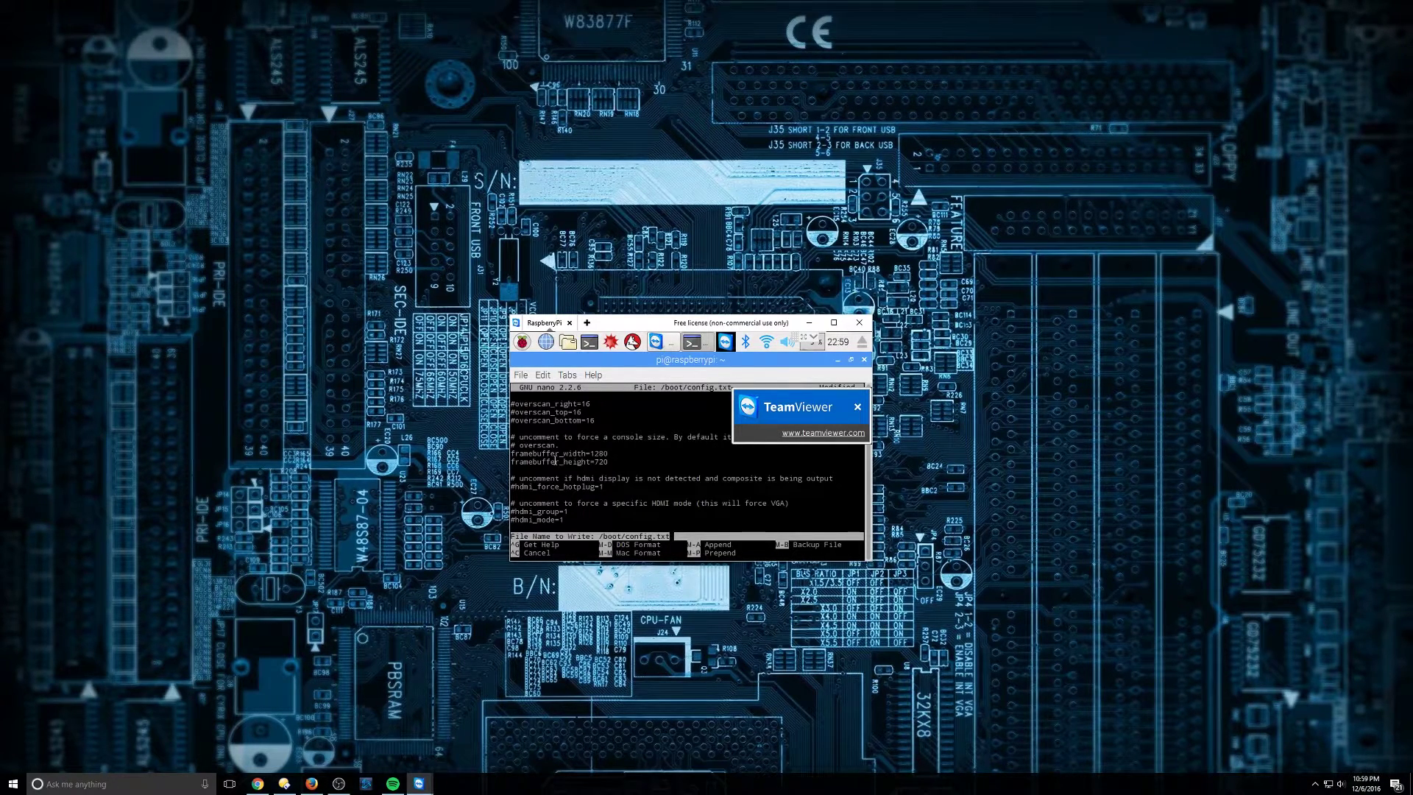
{"action": "key", "text": "Return"}
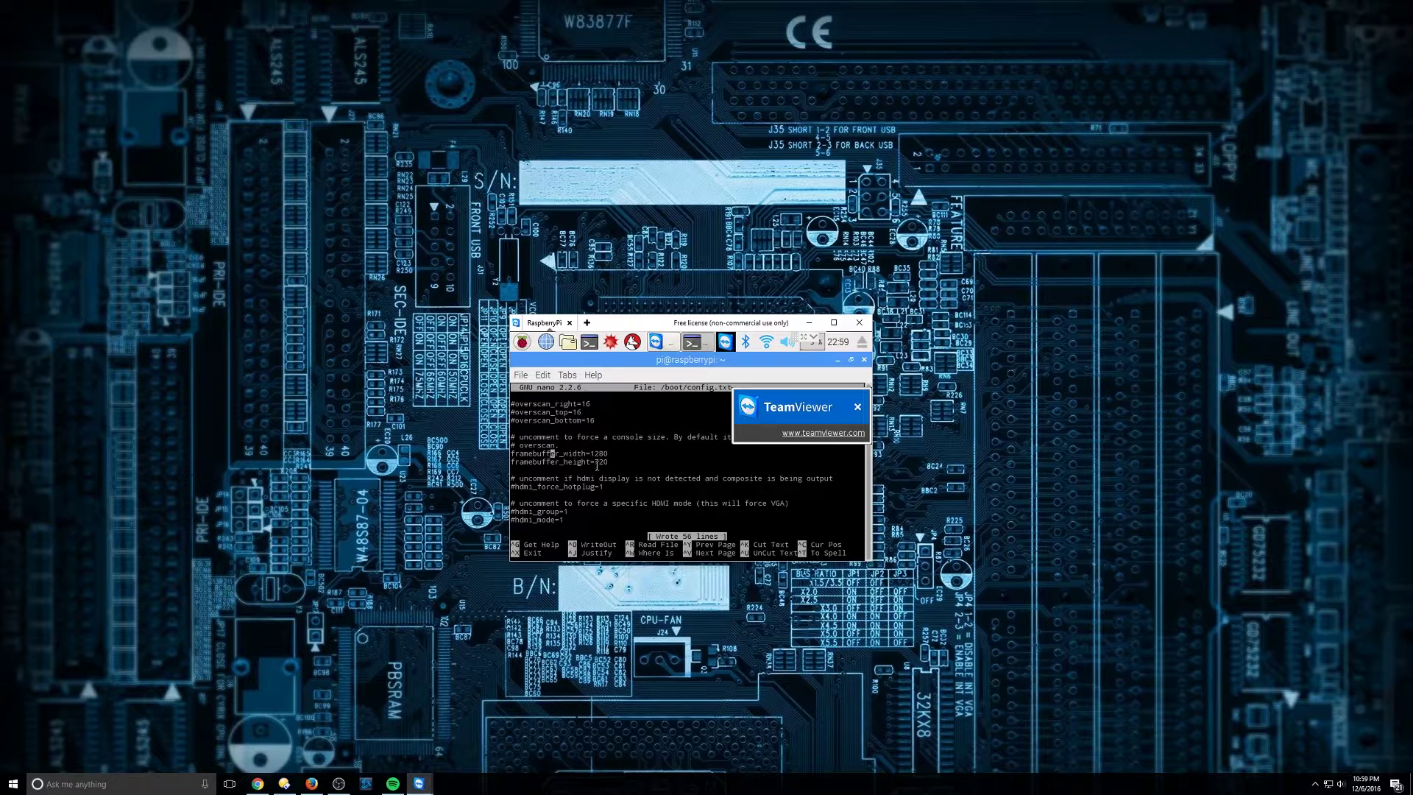
Close the terminal, reboot the Pi via Shutdown..., then reposition the enlarged remote window.
{"action": "left_click", "coordinate": [864, 359]}
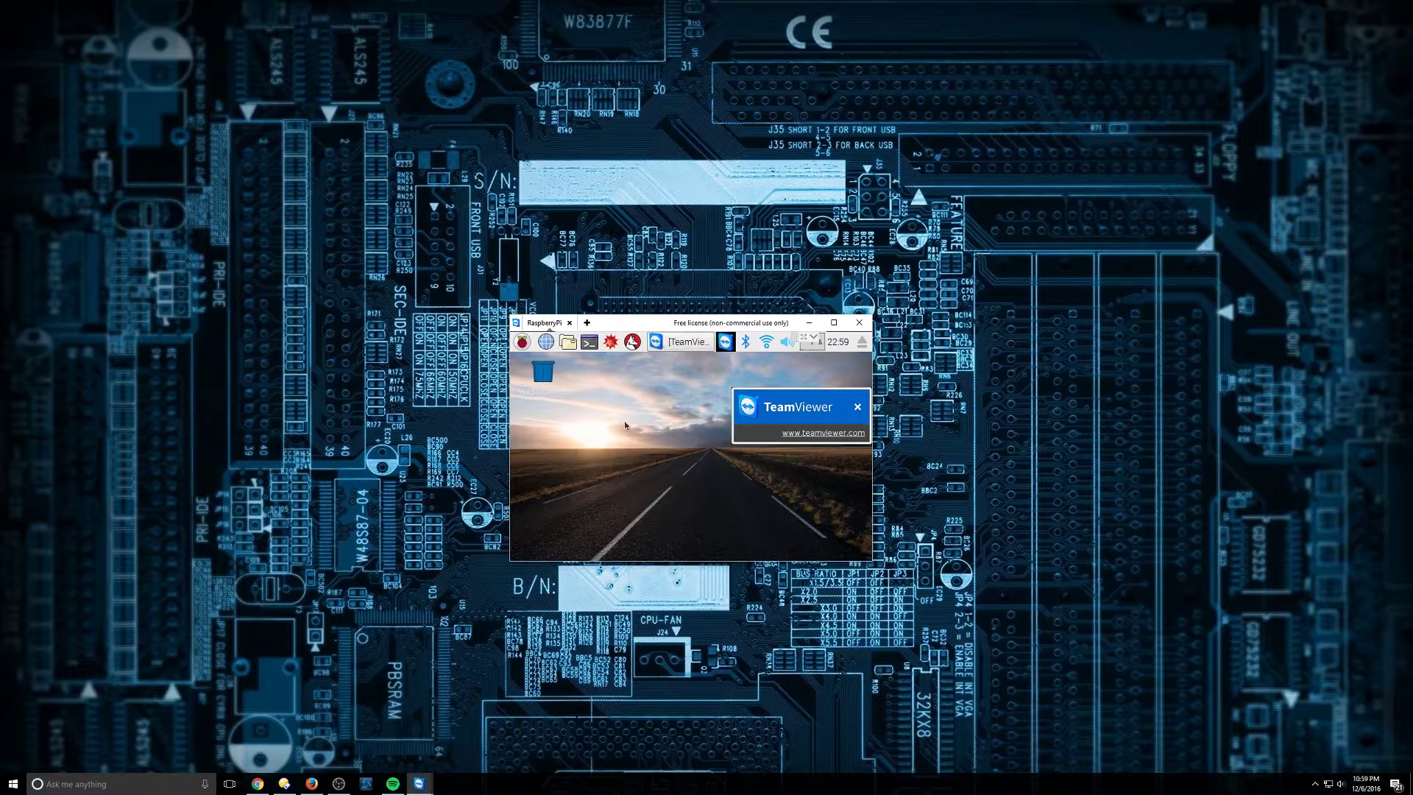
{"action": "left_click", "coordinate": [521, 341]}
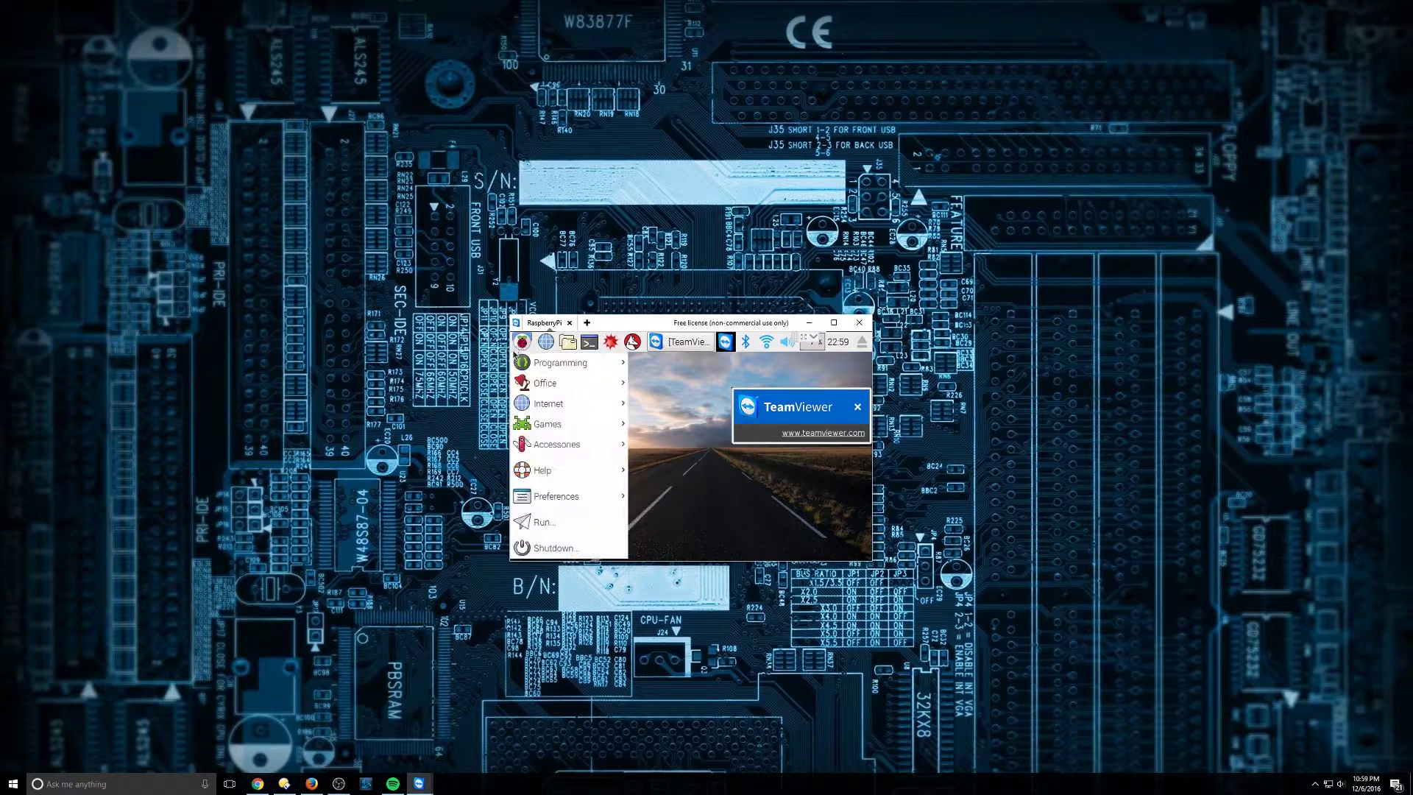
{"action": "left_click", "coordinate": [568, 548]}
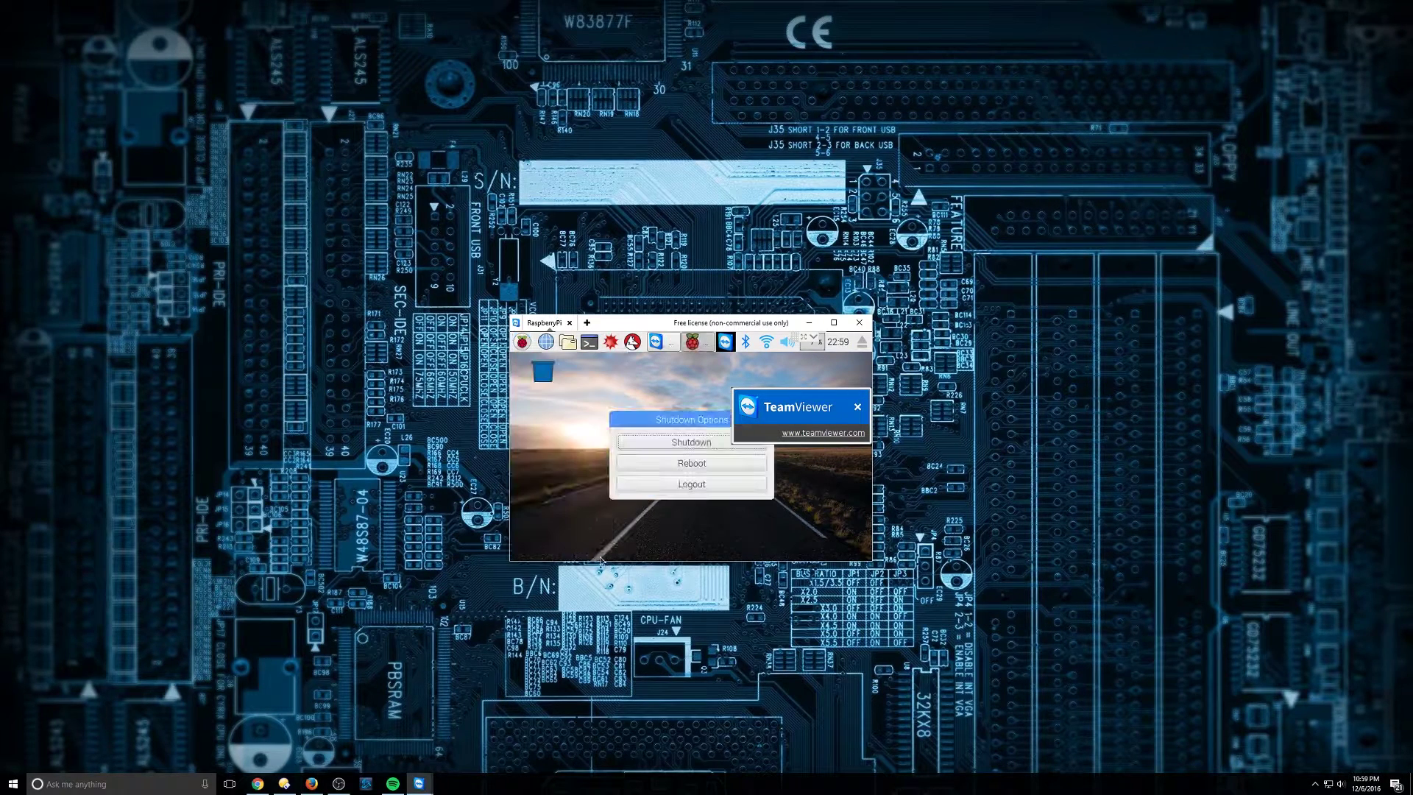
{"action": "left_click", "coordinate": [690, 465]}
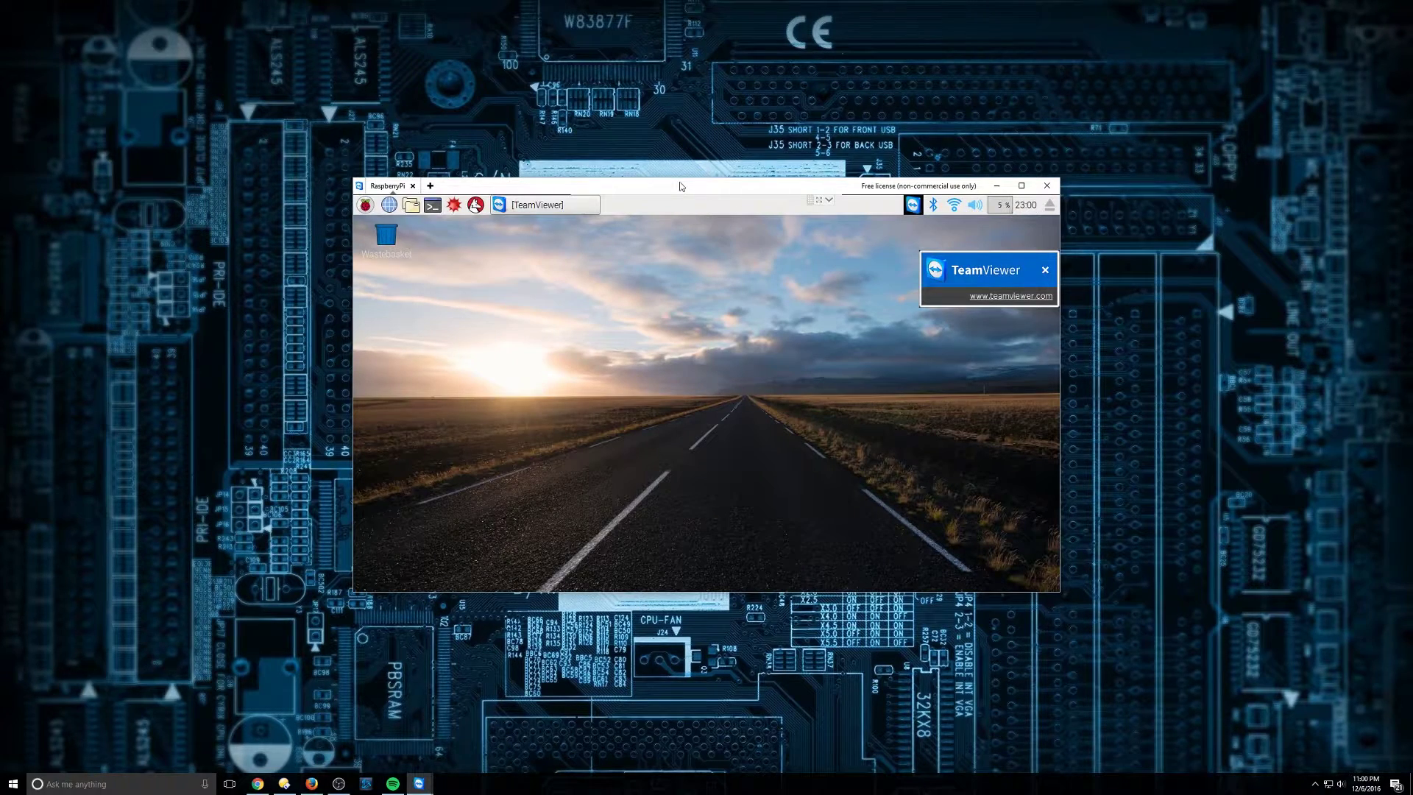
{"action": "left_click_drag", "start_coordinate": [680, 186], "coordinate": [683, 229]}
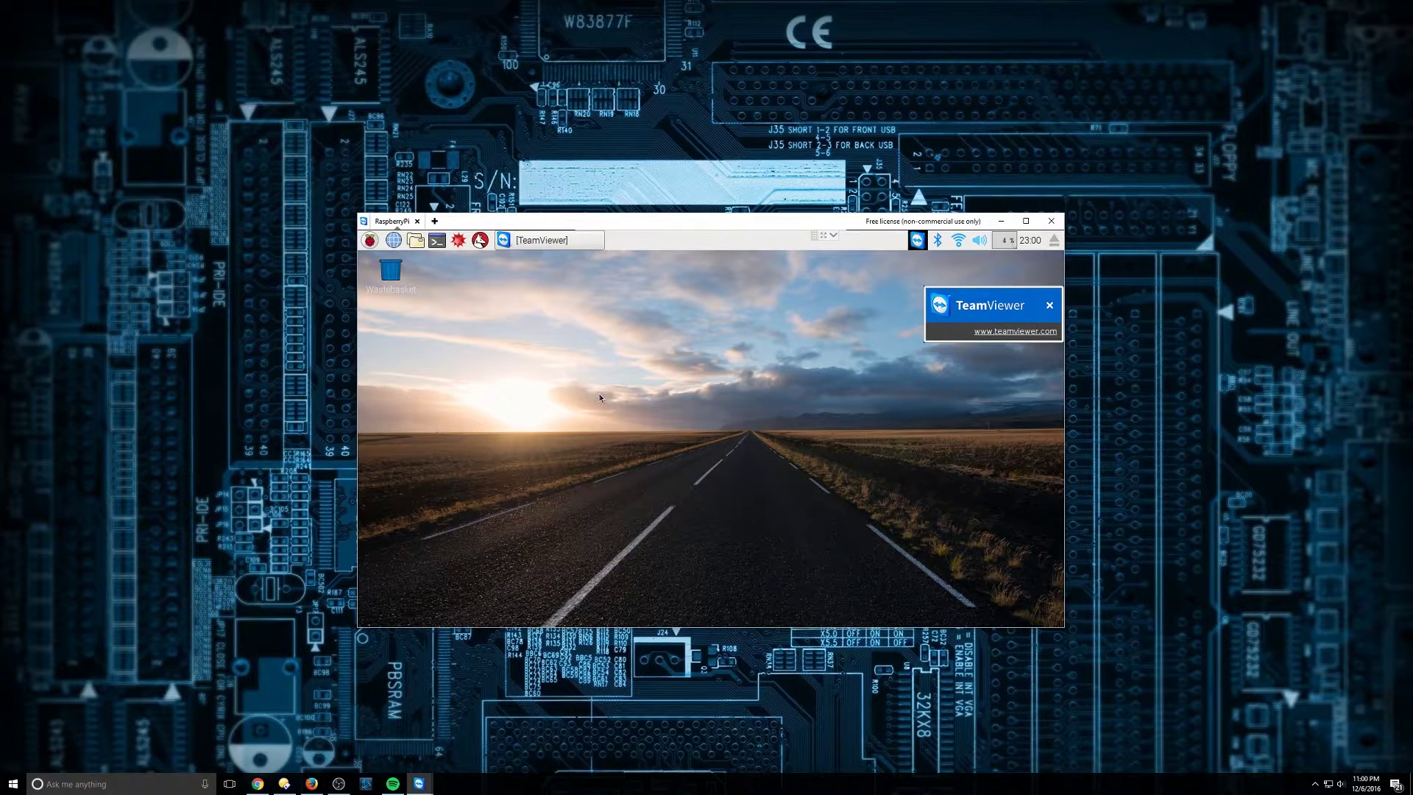
{"action": "left_click", "coordinate": [370, 240]}
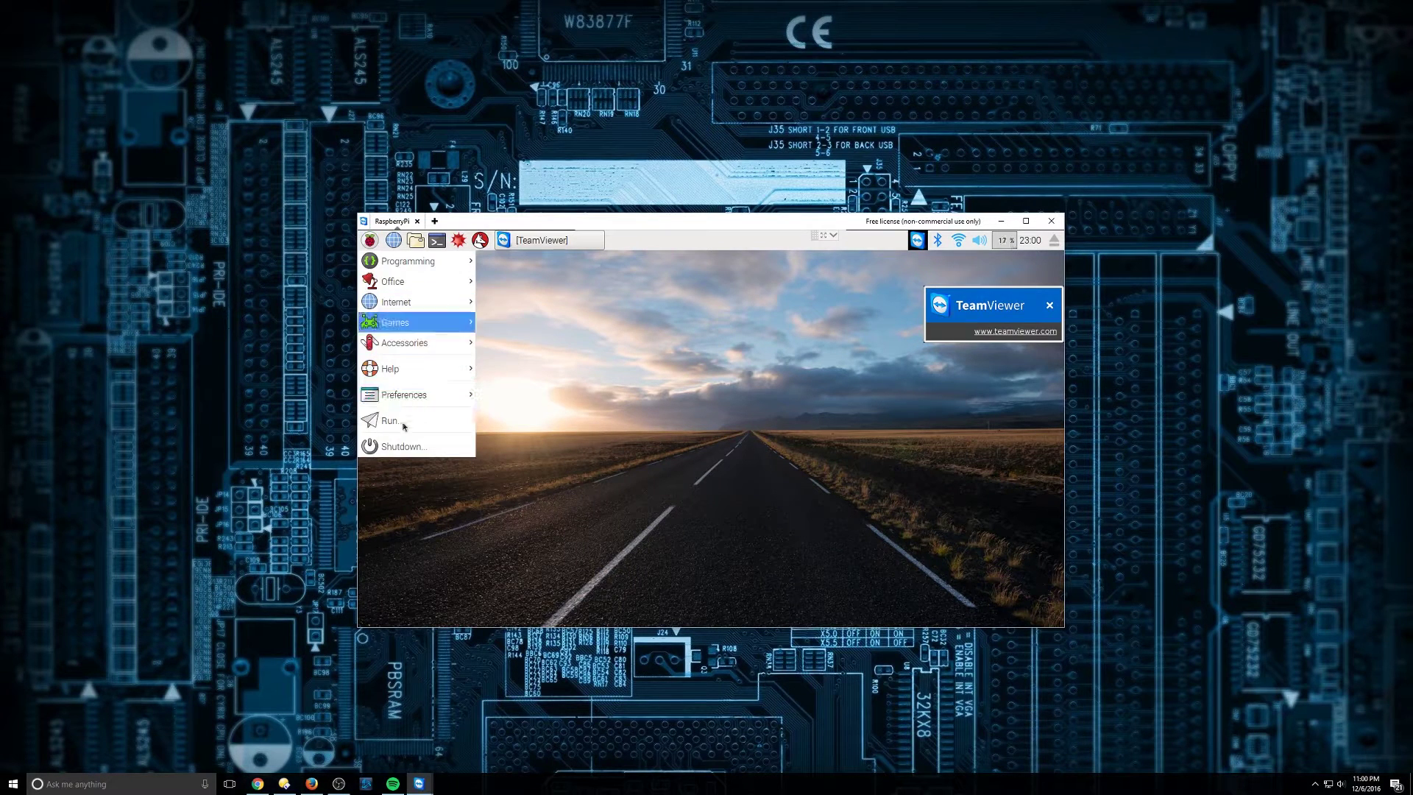
{"action": "left_click", "coordinate": [631, 386]}
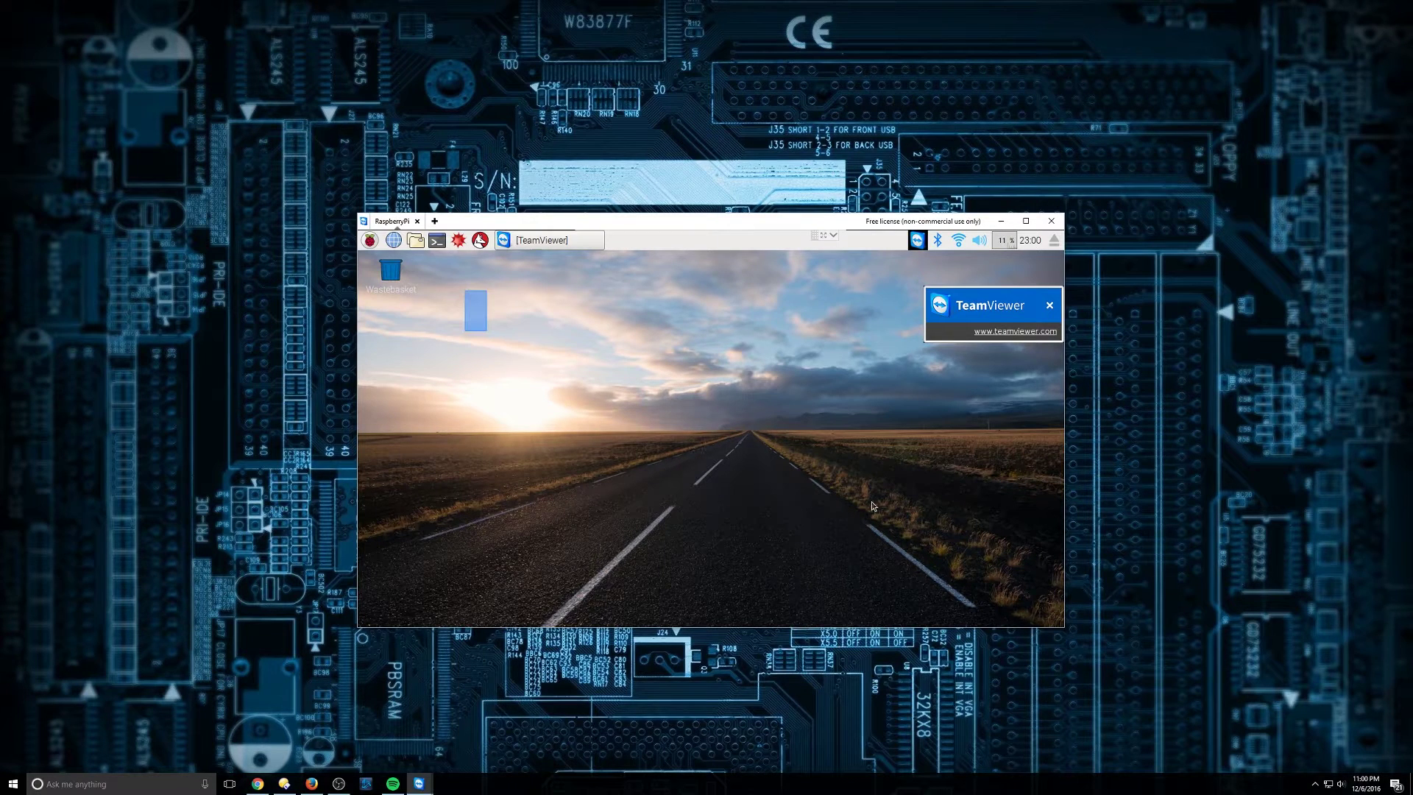
{"action": "left_click_drag", "start_coordinate": [722, 218], "coordinate": [709, 211]}
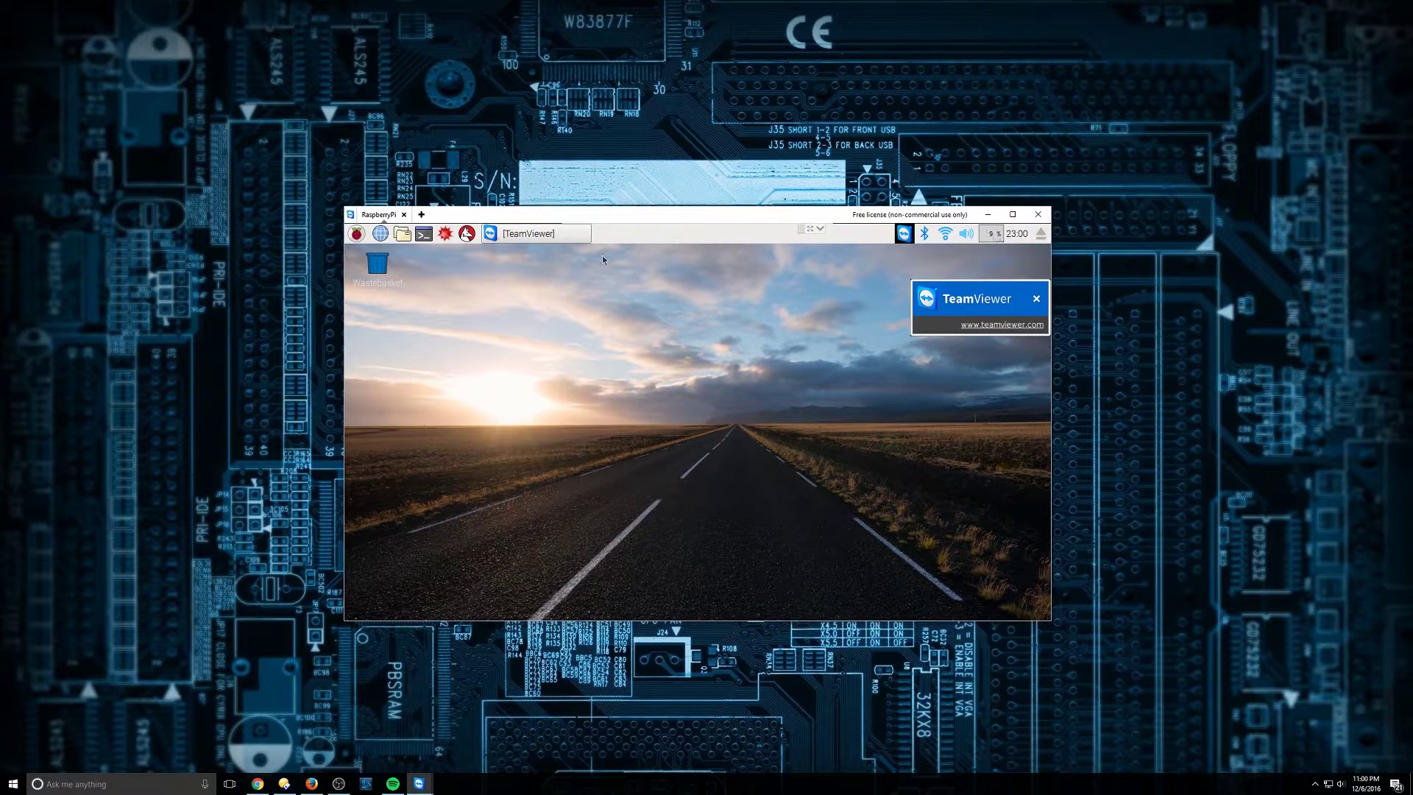